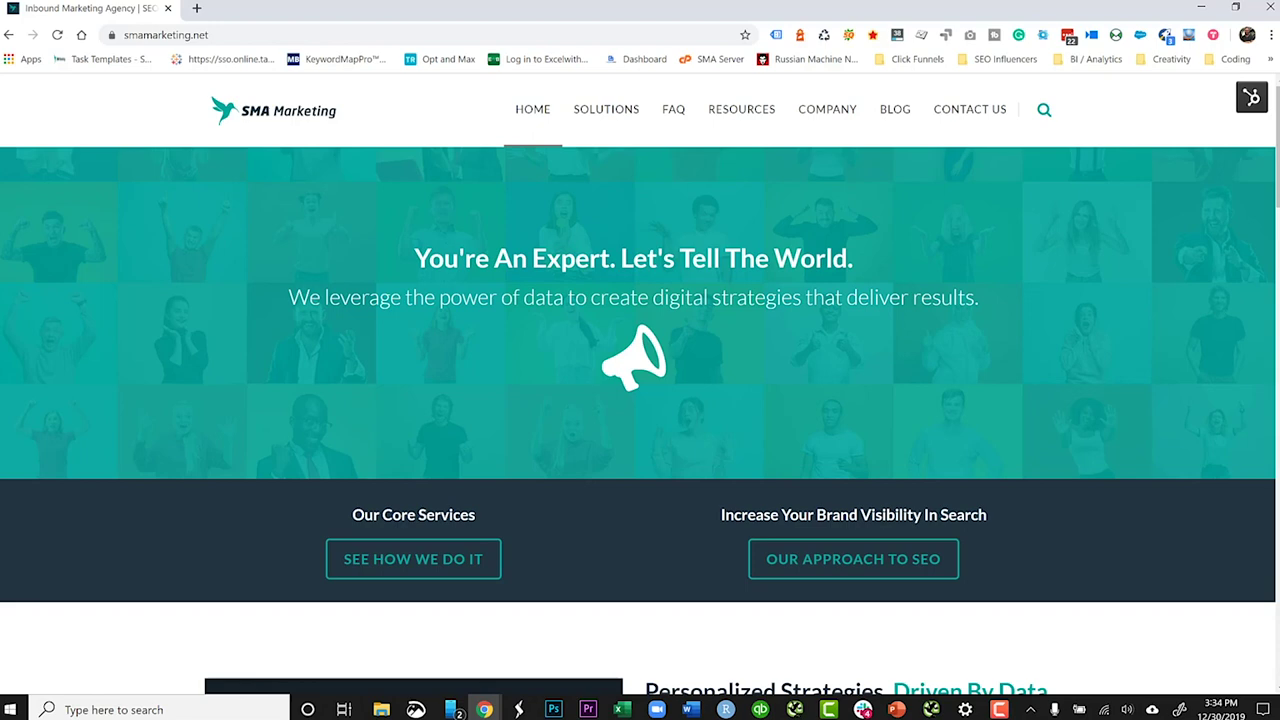
Open the SMA Marketing home page source and highlight its web address.
right_click(106, 119)
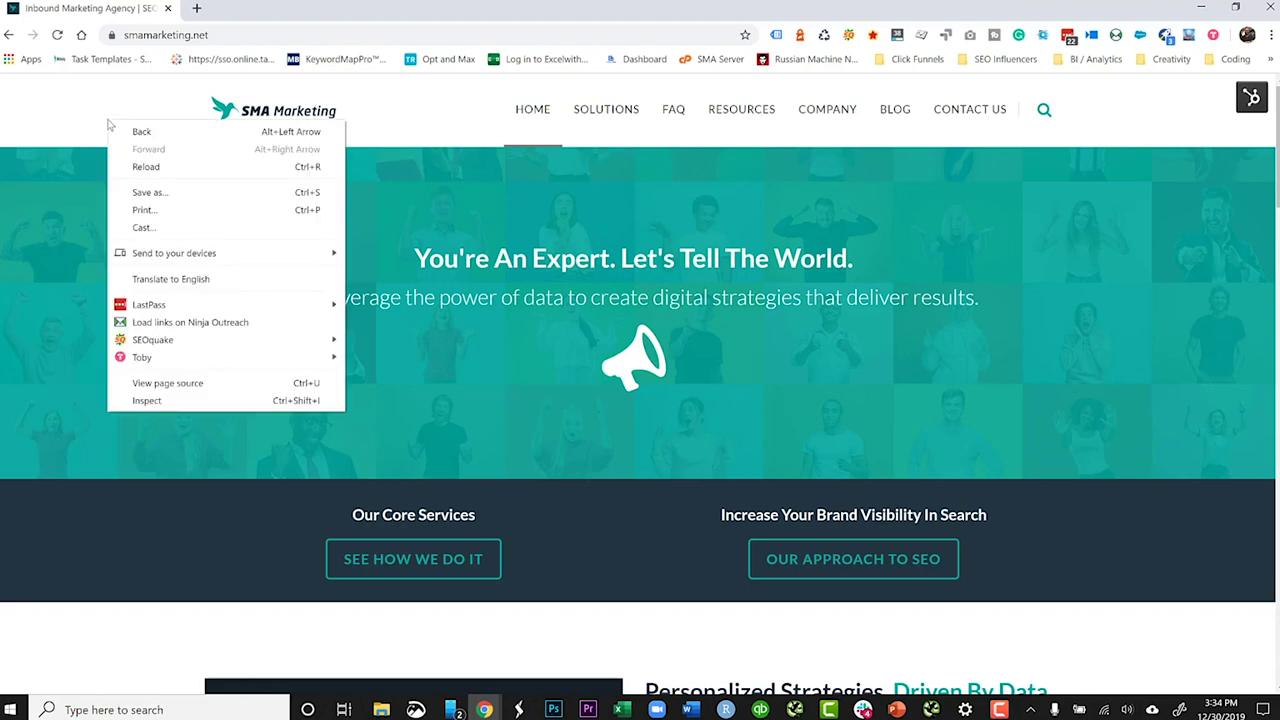
click(225, 379)
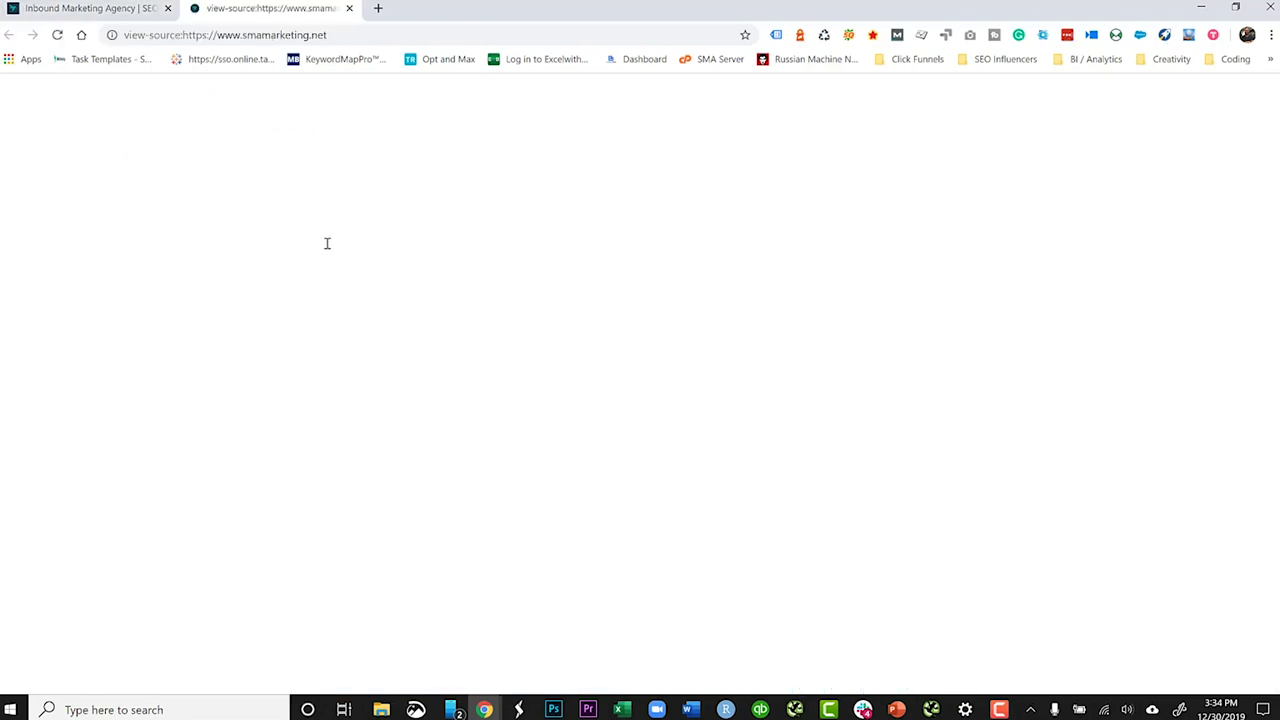
drag(211, 35, 340, 38)
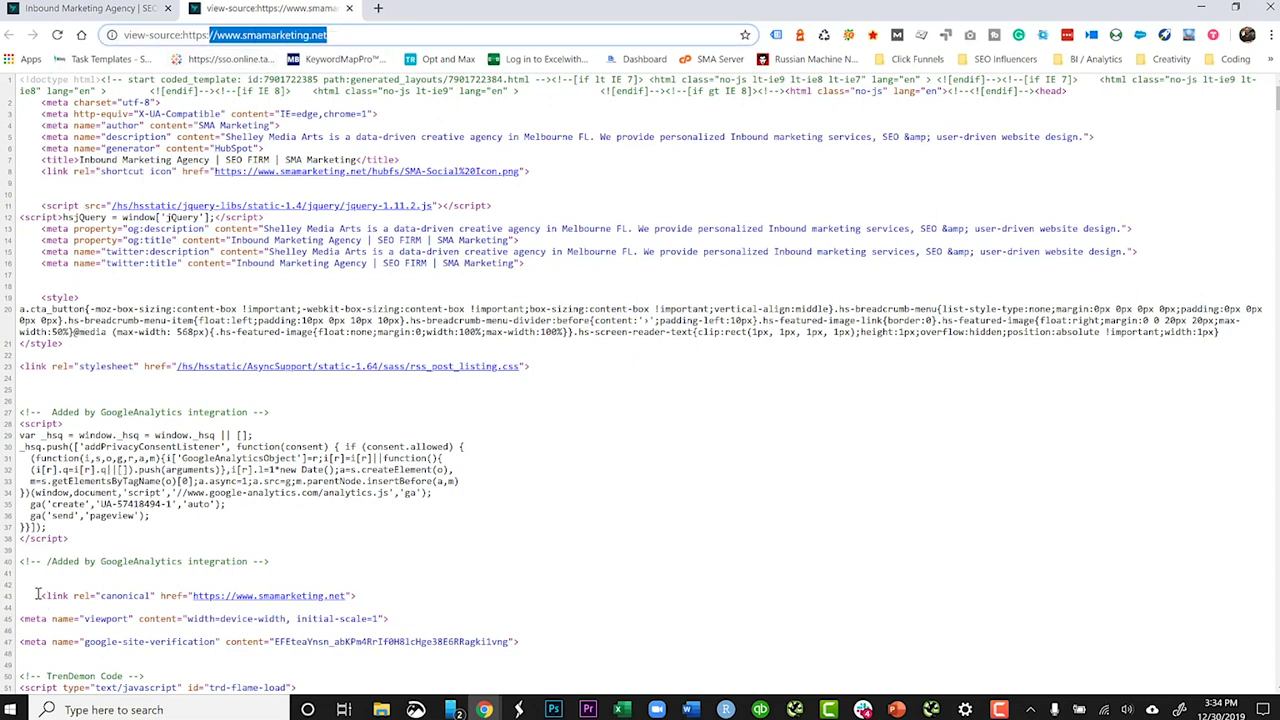
drag(44, 595, 397, 604)
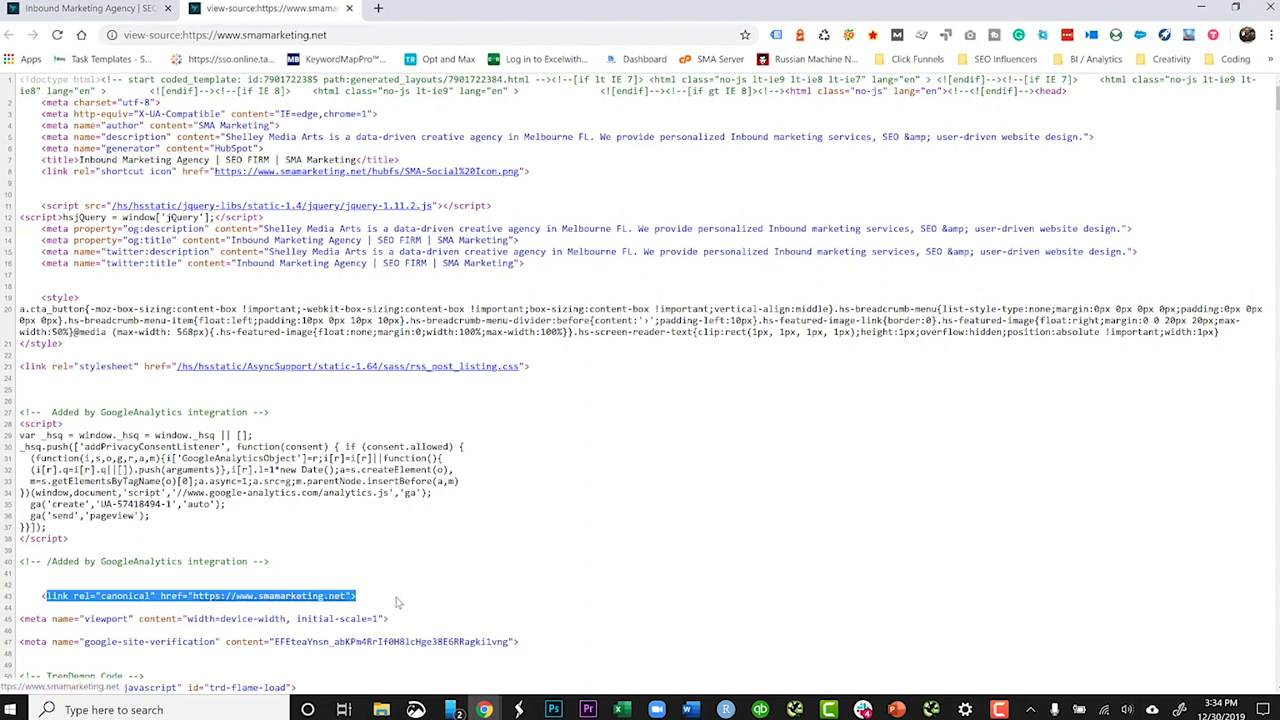
click(40, 595)
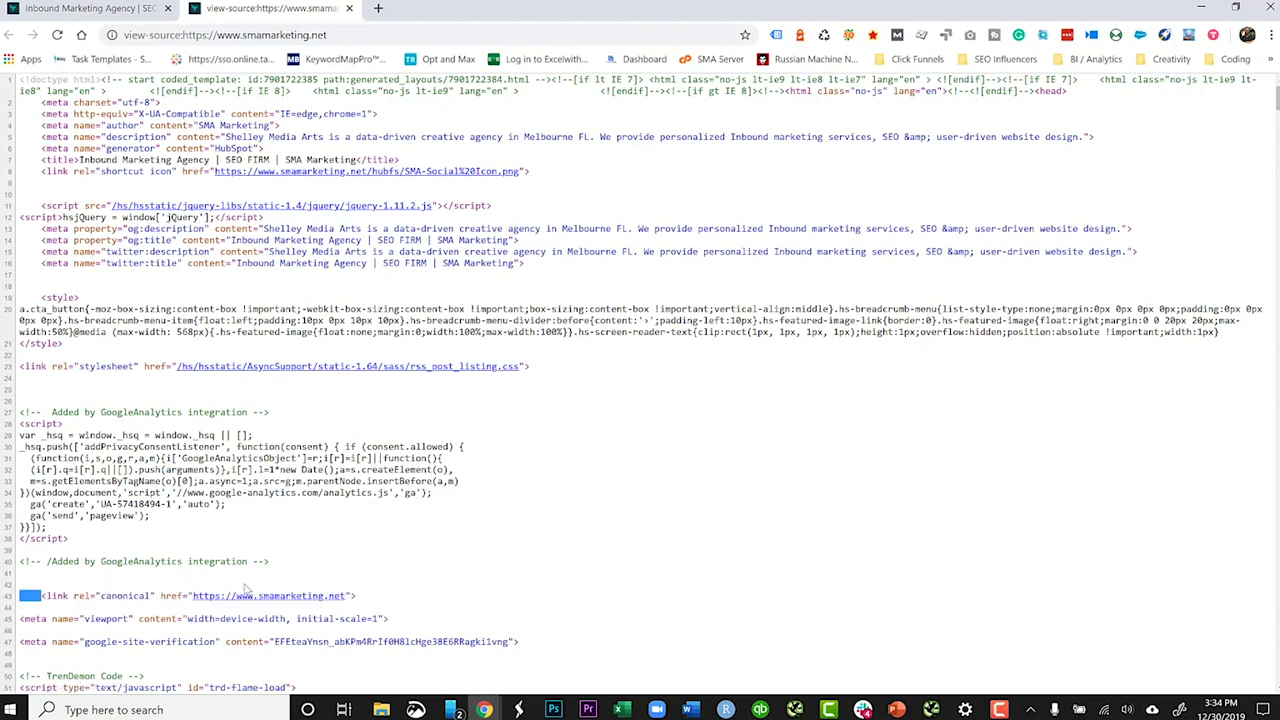
triple_click(330, 596)
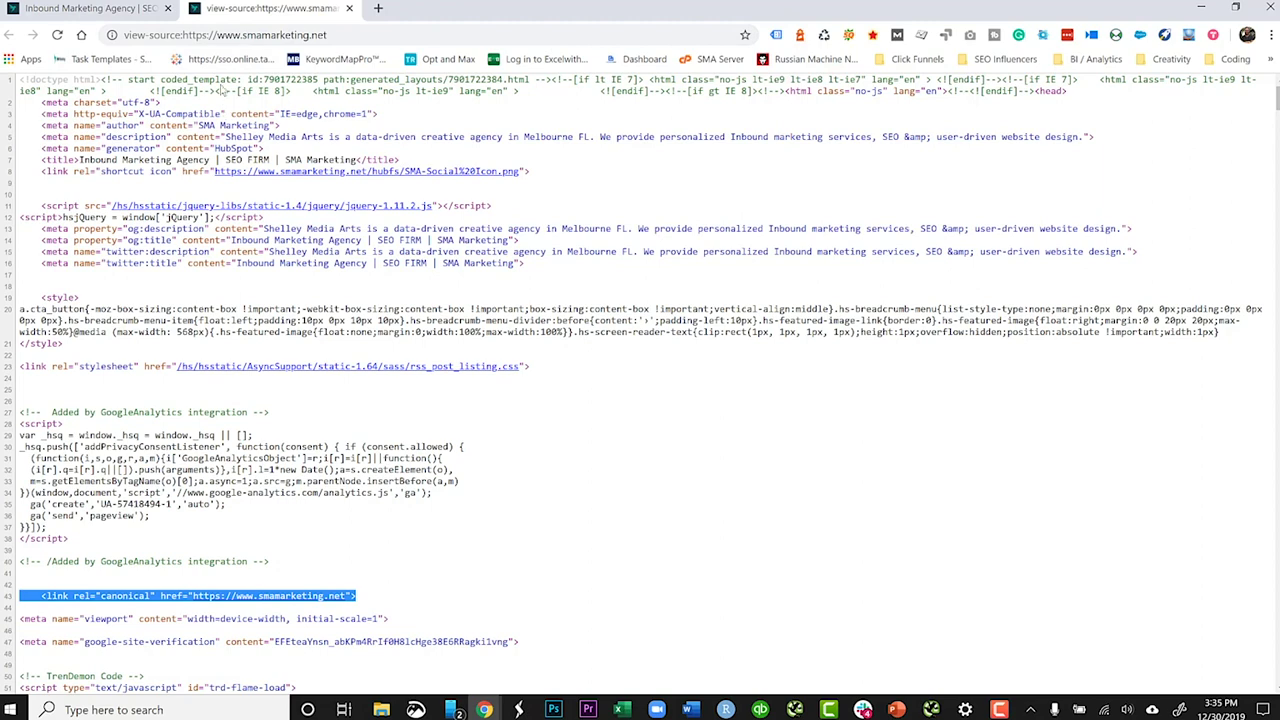
click(896, 710)
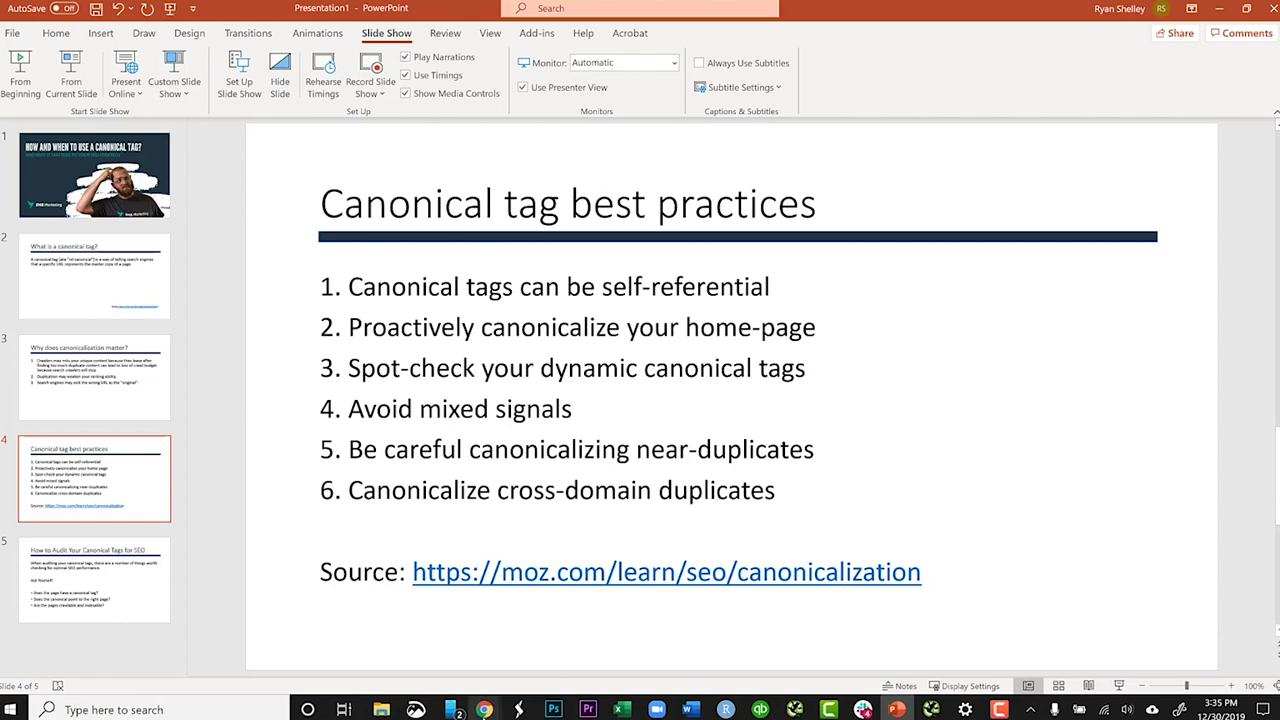
mouse_move(484, 708)
click(557, 668)
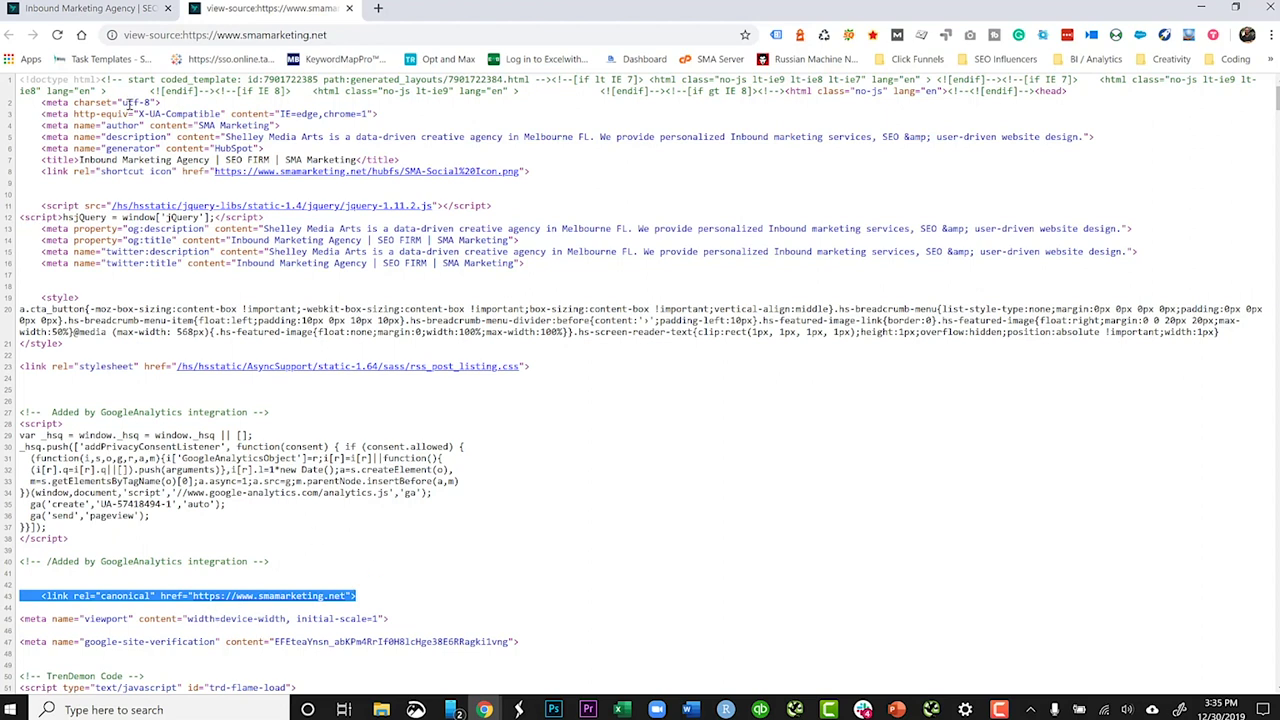
Go to the SMA Marketing SEO services page via Solutions > Marketing > SEO.
click(90, 8)
mouse_move(606, 112)
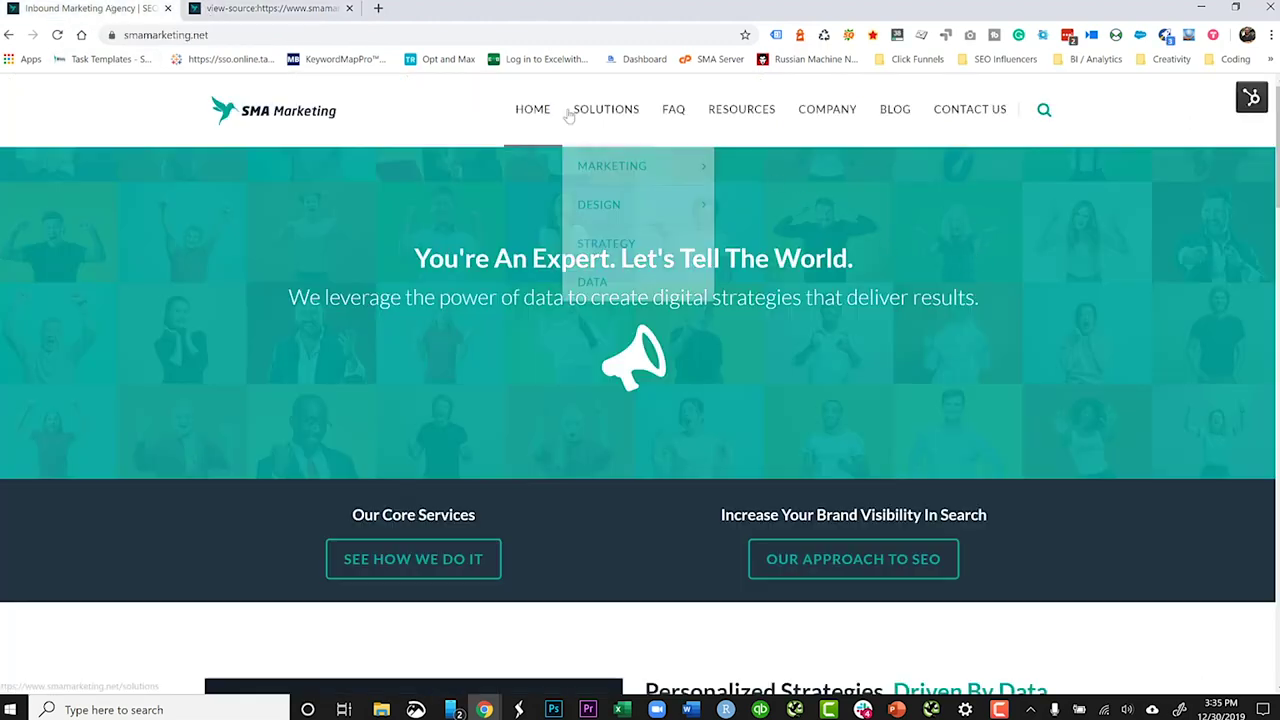
mouse_move(629, 176)
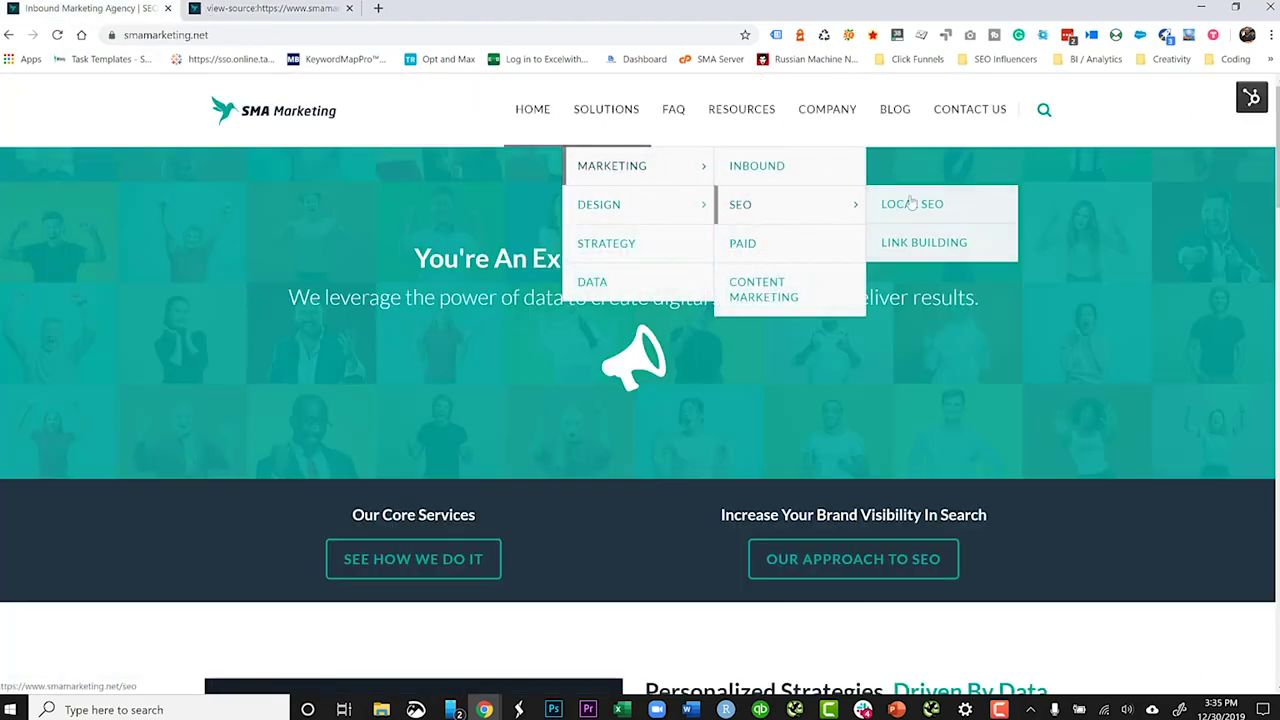
click(757, 215)
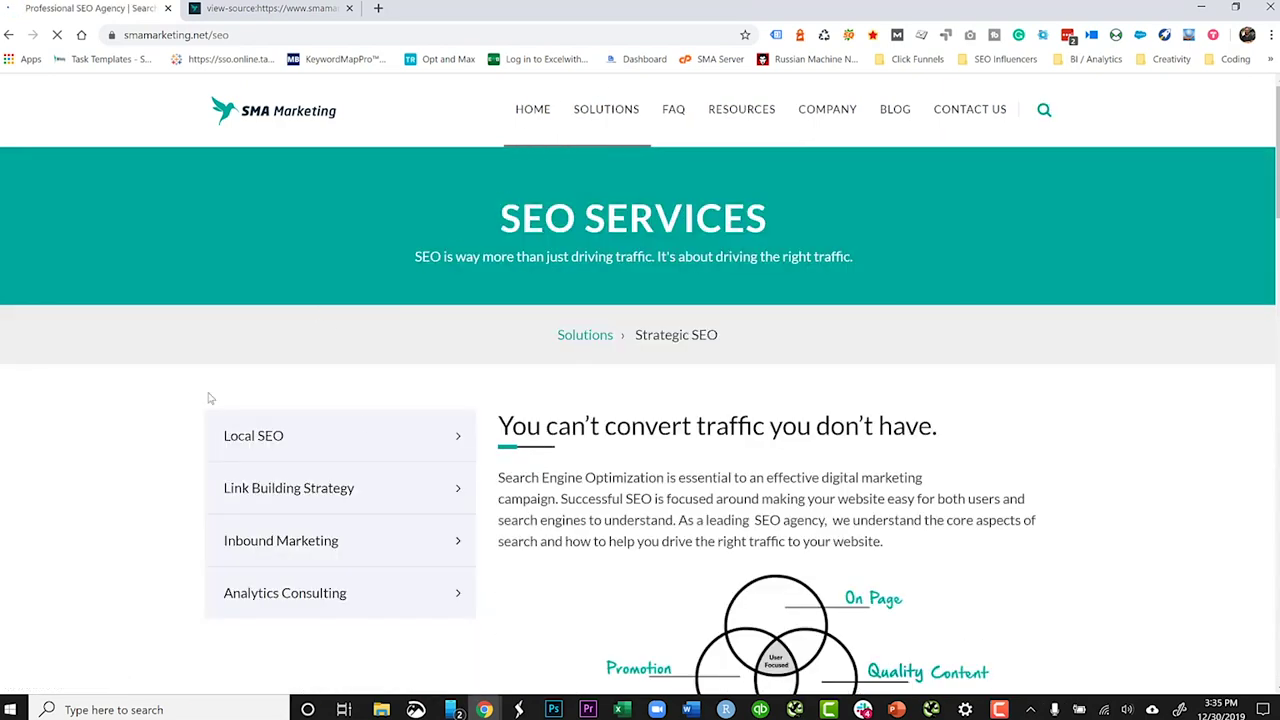
right_click(316, 306)
click(414, 572)
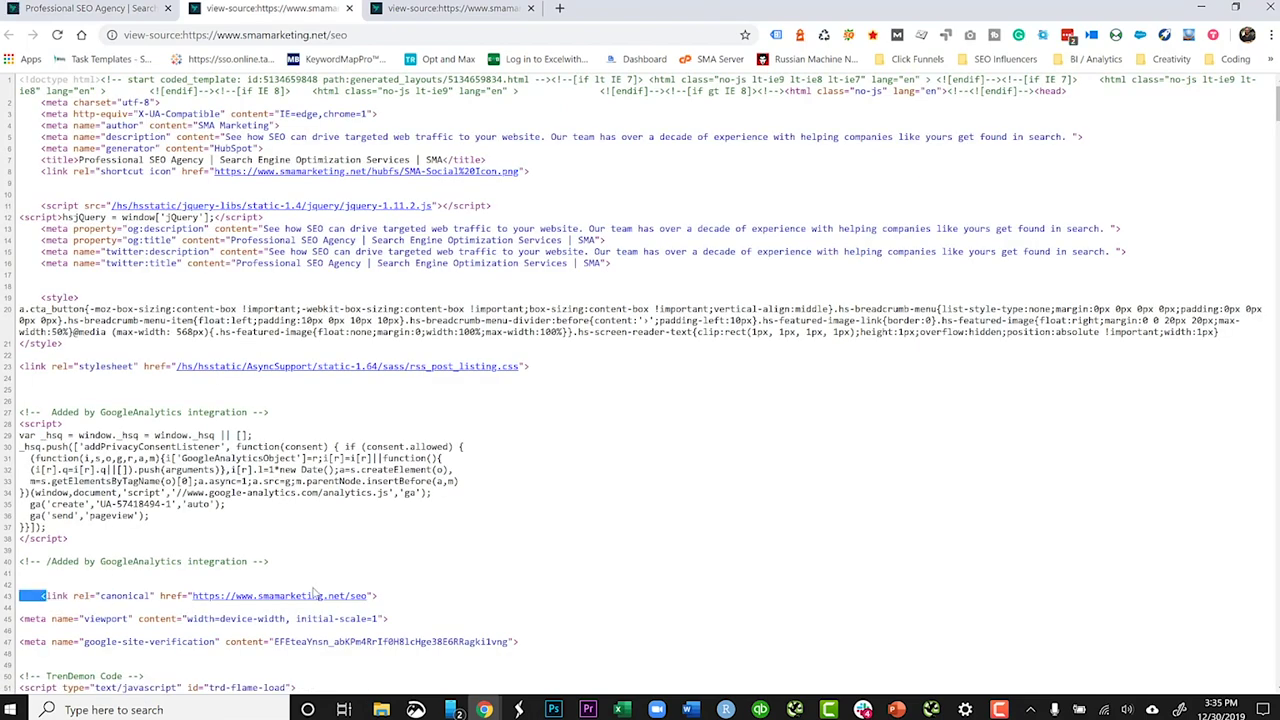
drag(40, 596, 406, 603)
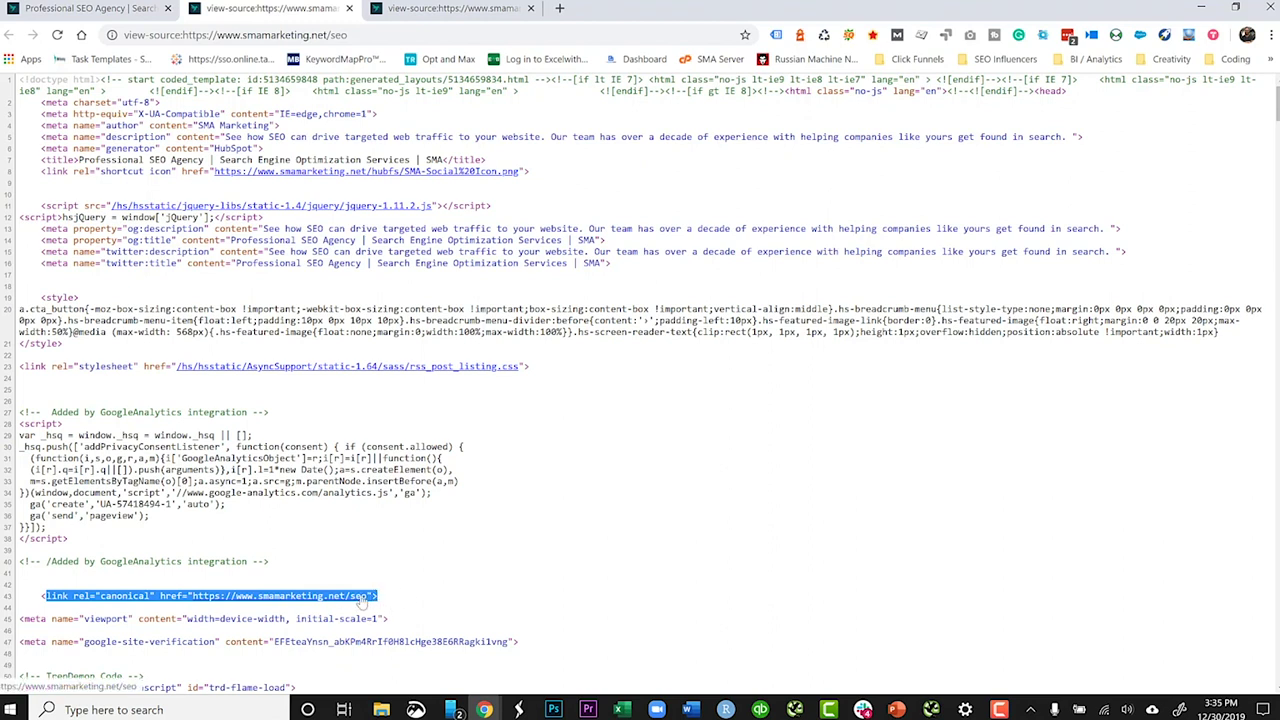
click(457, 597)
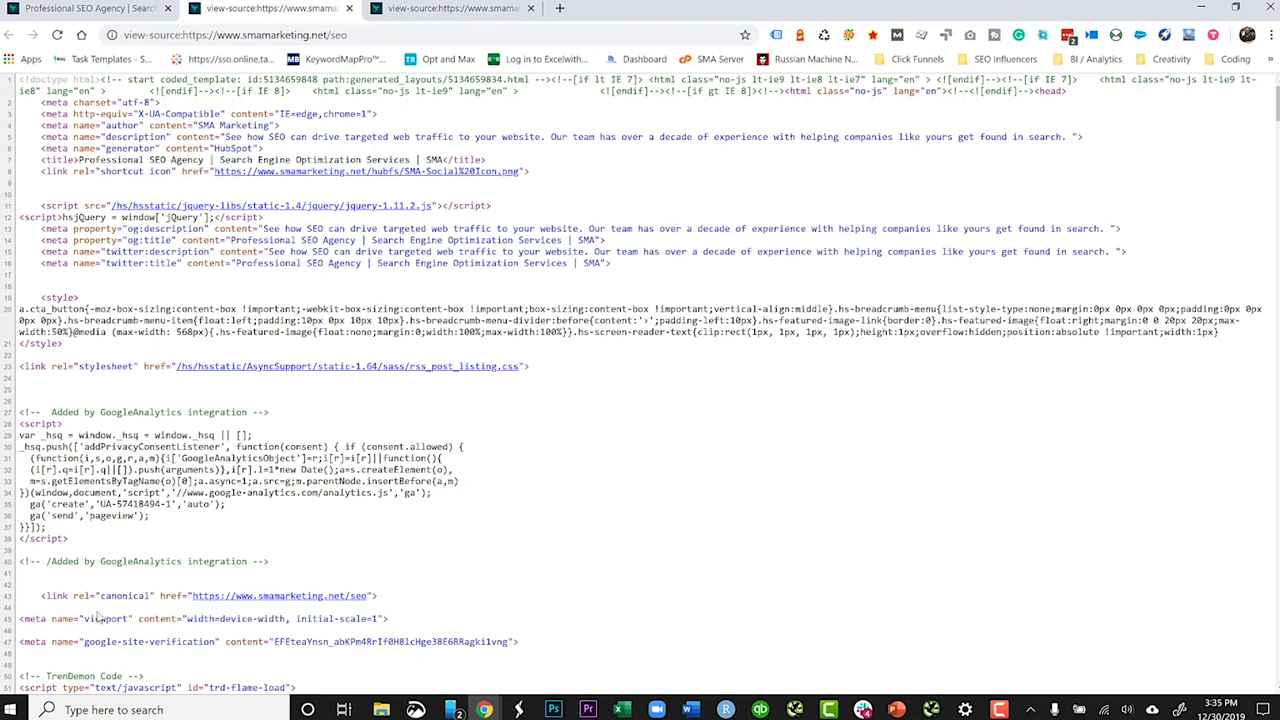
Highlight the SEO page's line 43 canonical link, dismiss the Slack toast, and return to the best practices slide.
drag(42, 595, 395, 598)
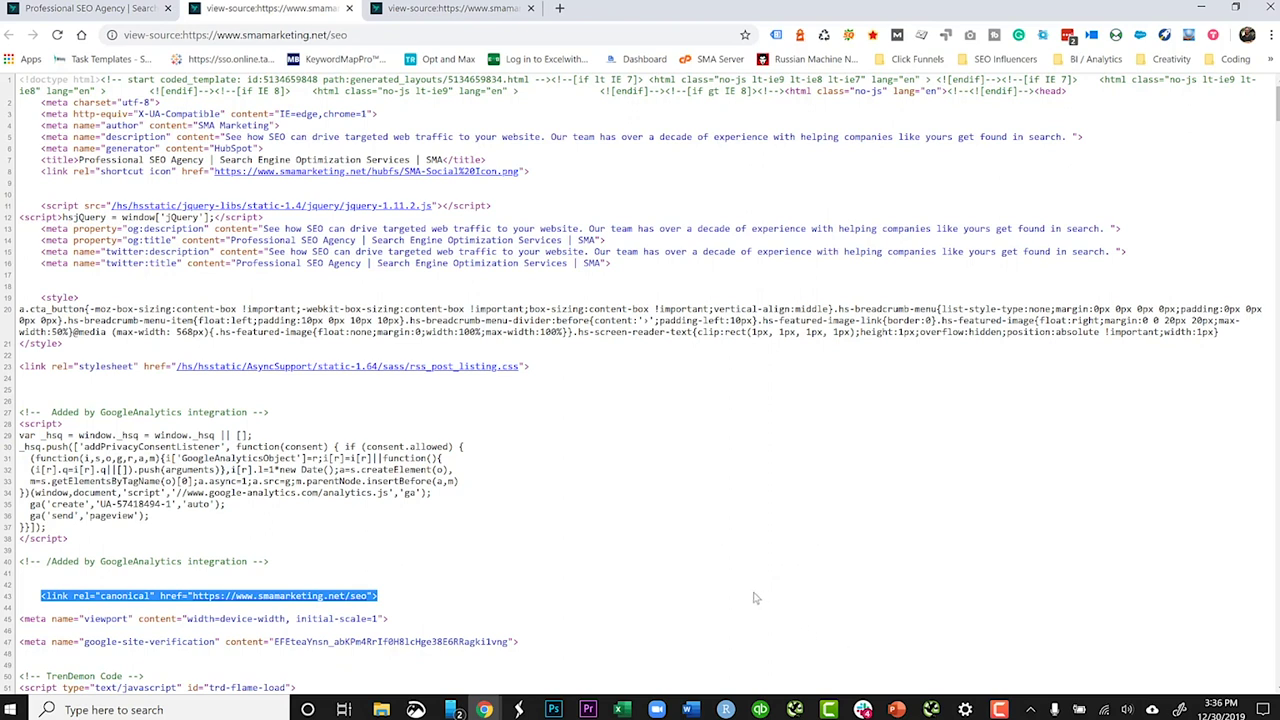
click(1258, 537)
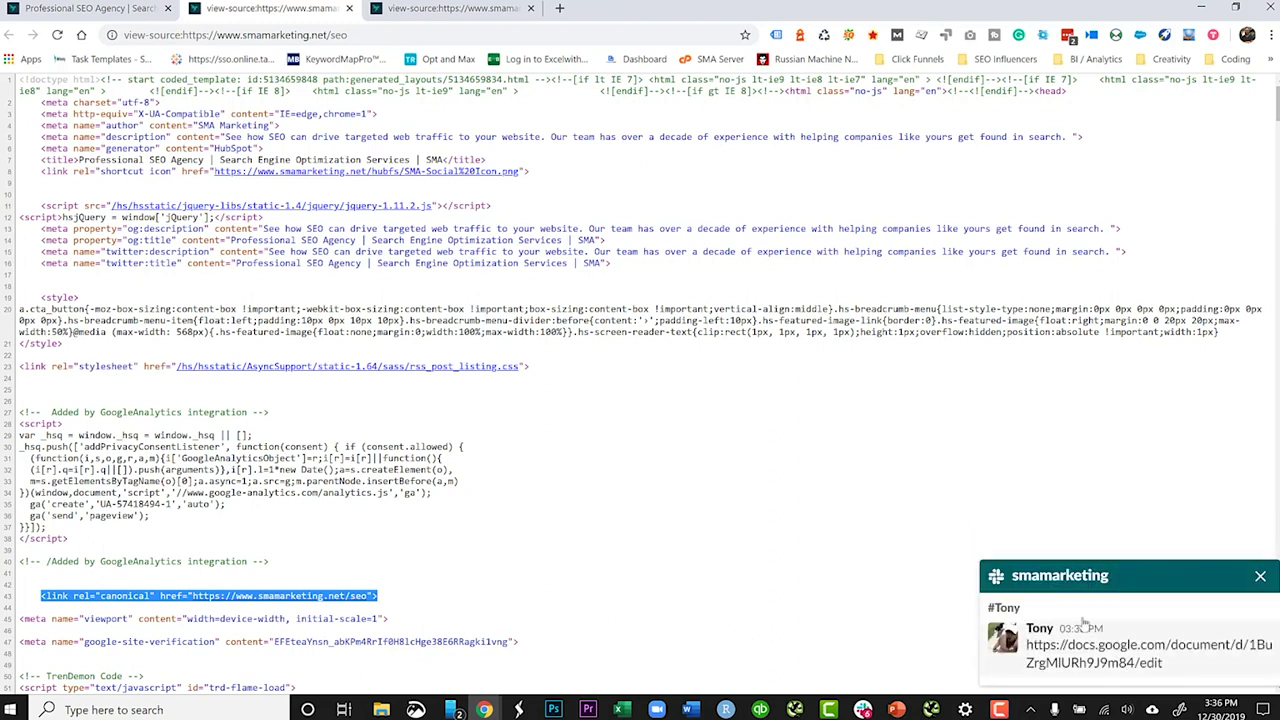
click(1260, 576)
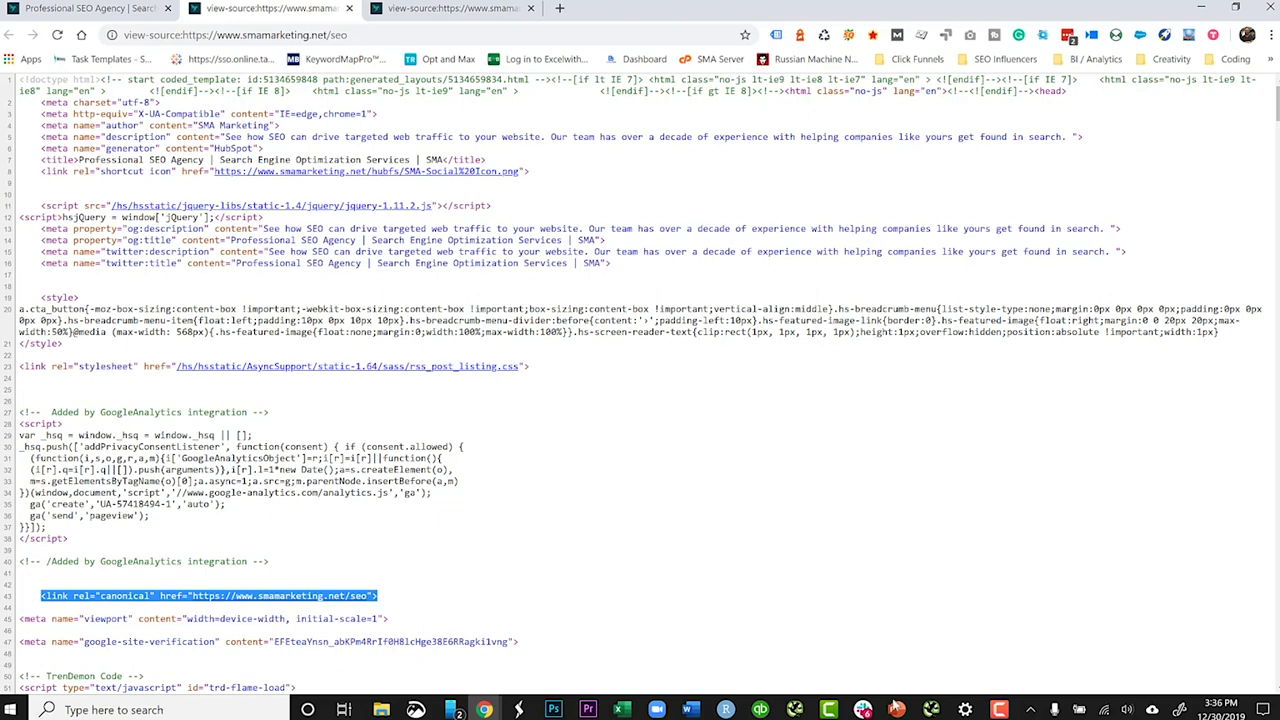
click(897, 710)
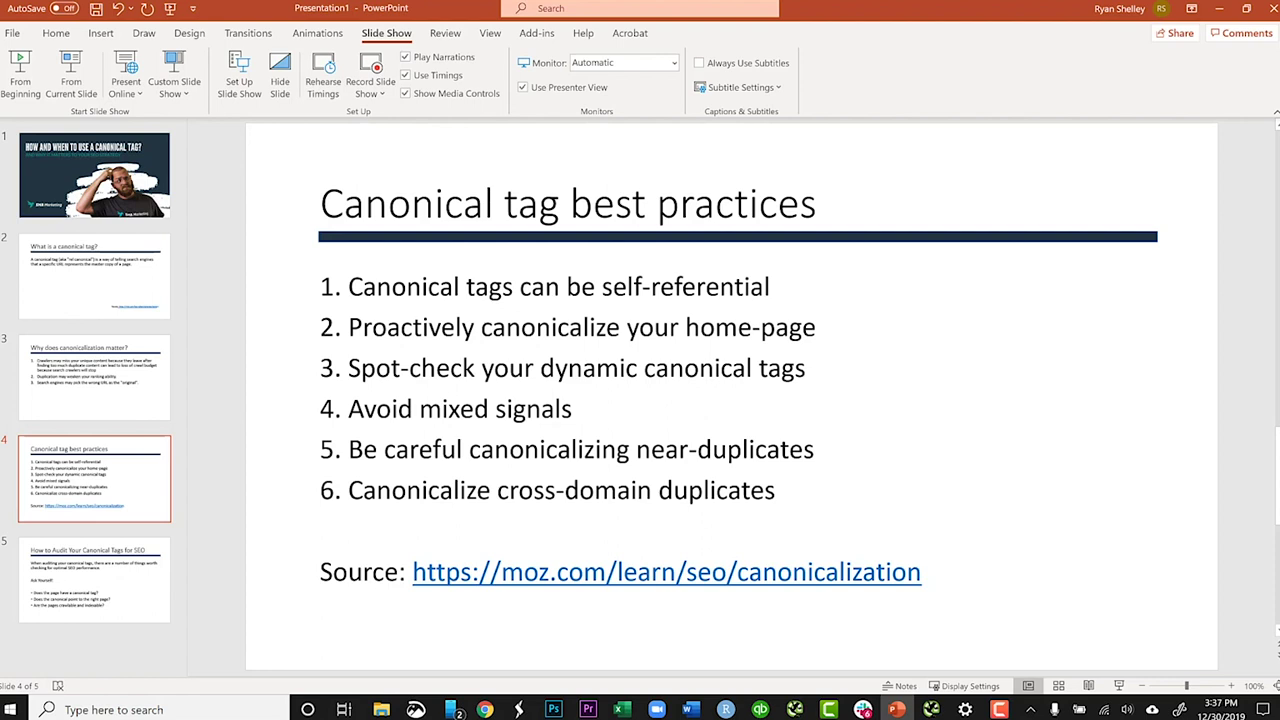
click(484, 709)
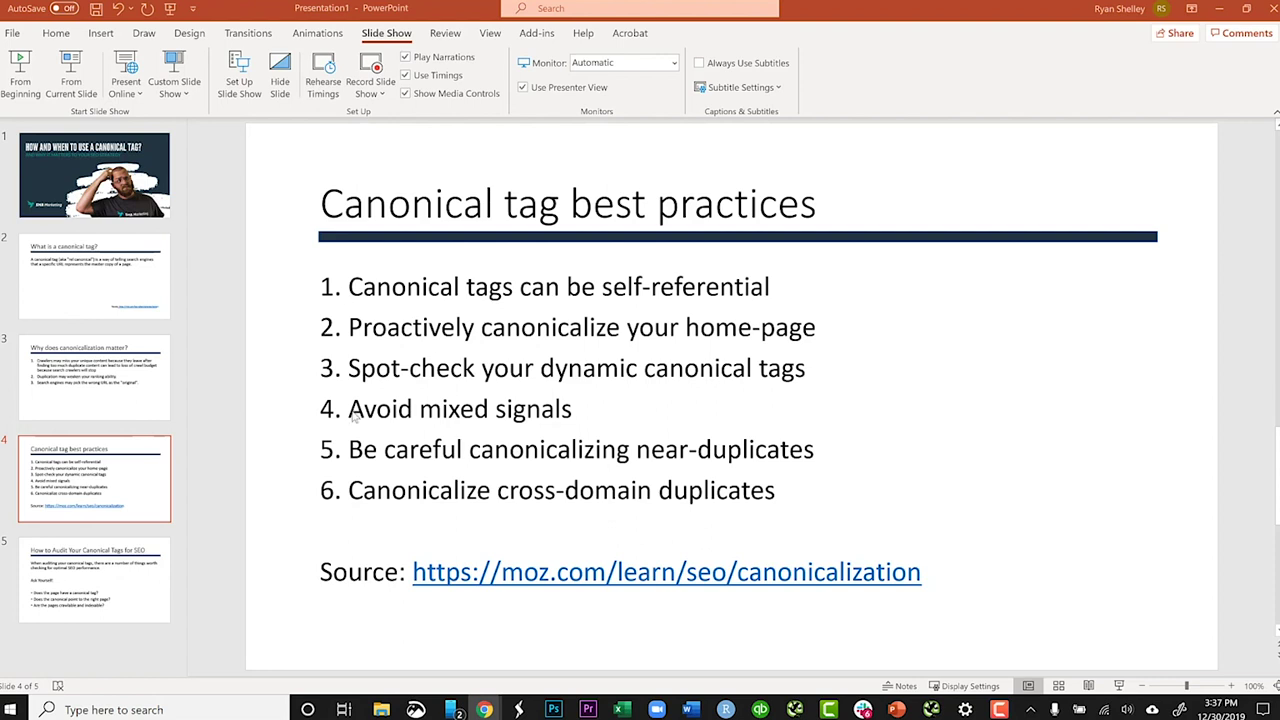
Type an arrow example 'A ___> b --.> c' after bullet 4 'Avoid mixed signals'.
click(608, 412)
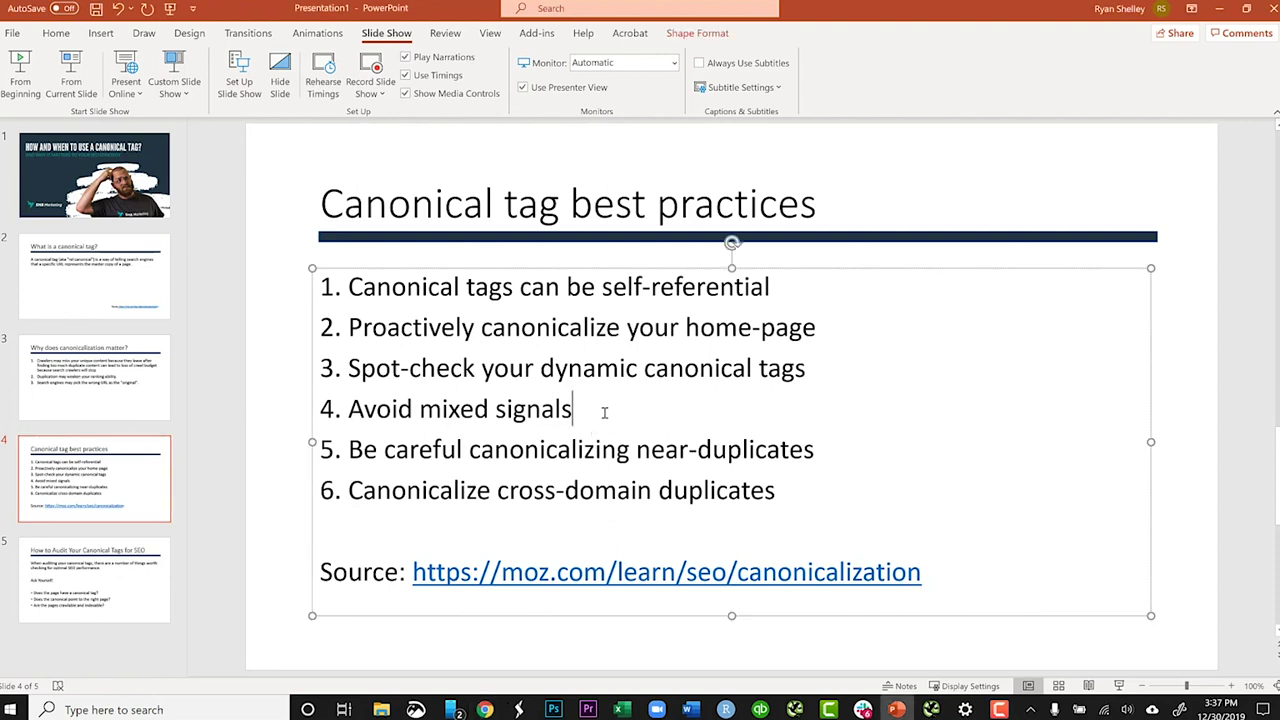
text(A ___> b)
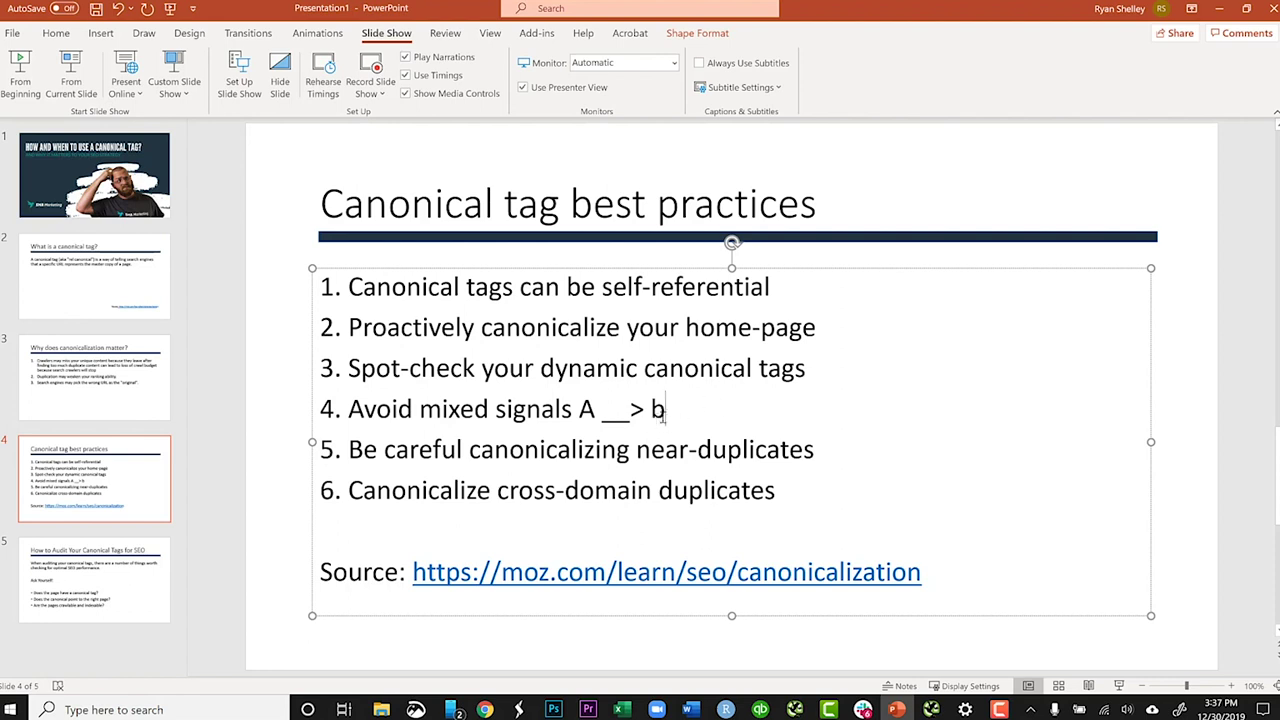
text(--)
text(.)
text(> c)
Replace the wrong arrow between A and b so the line reads 'A -- b --- > c'.
drag(650, 410, 604, 419)
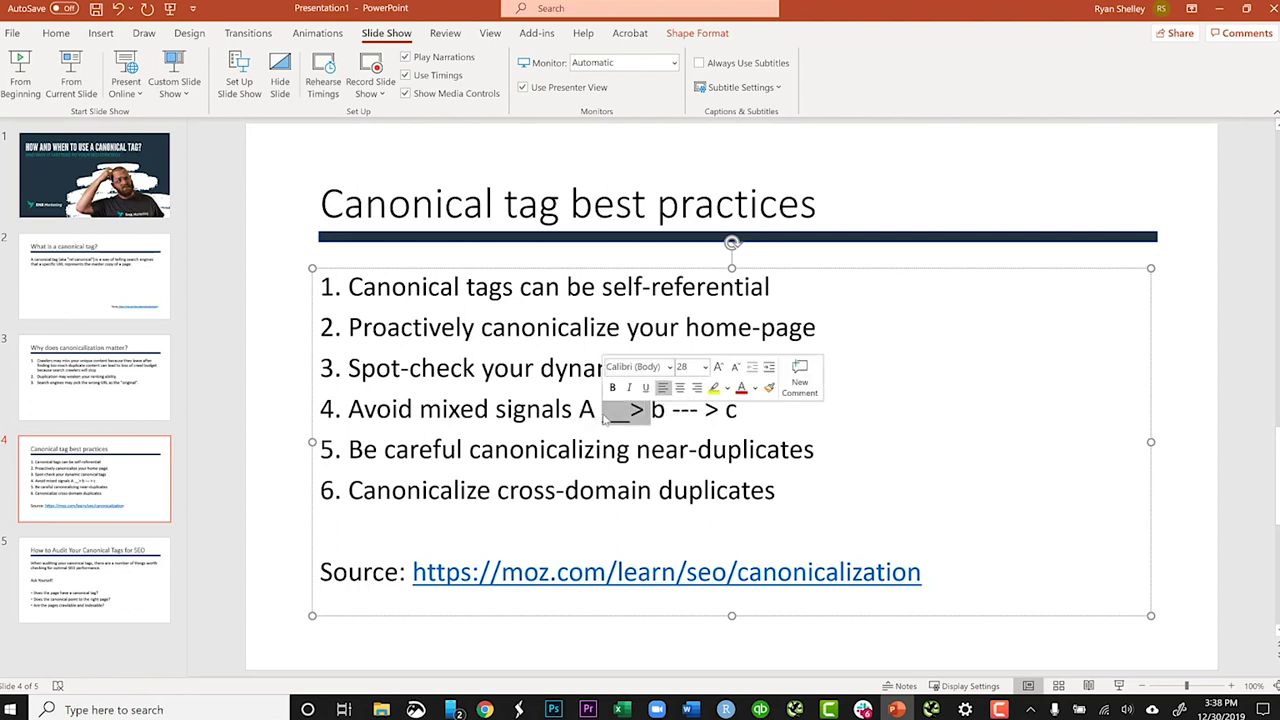
key(BackSpace)
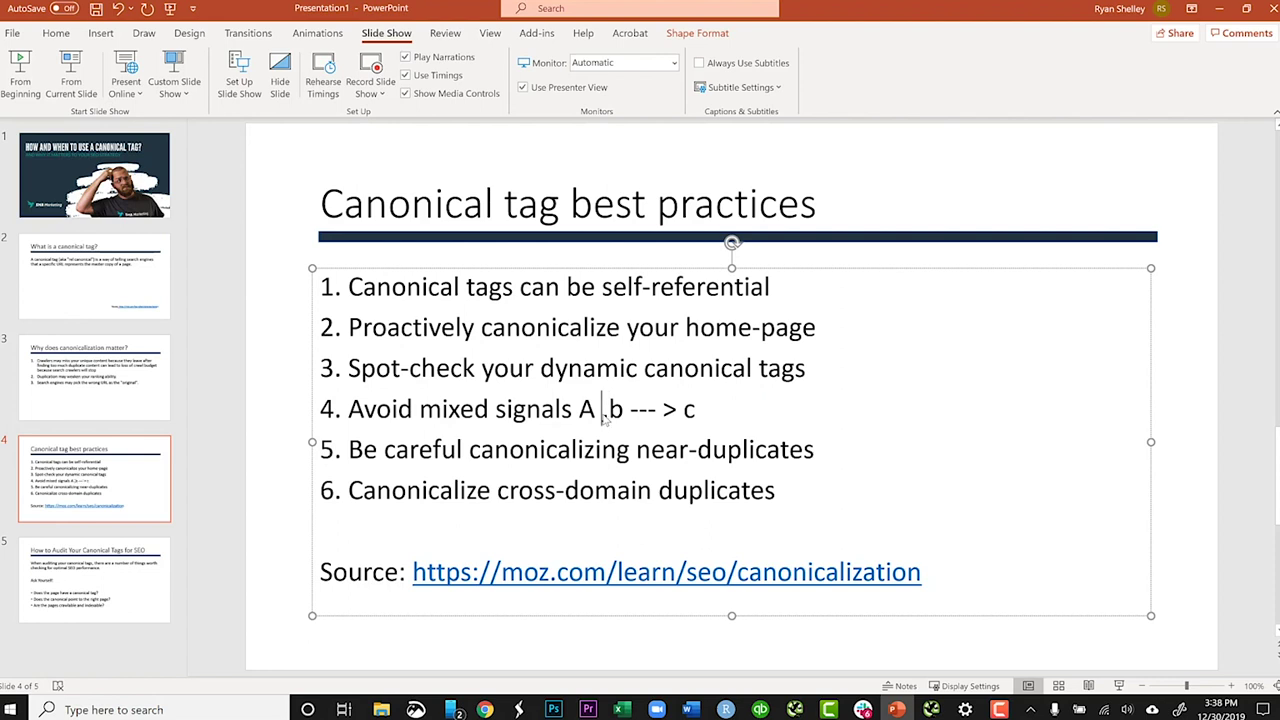
text(--)
key(BackSpace)
key(BackSpace)
text(--)
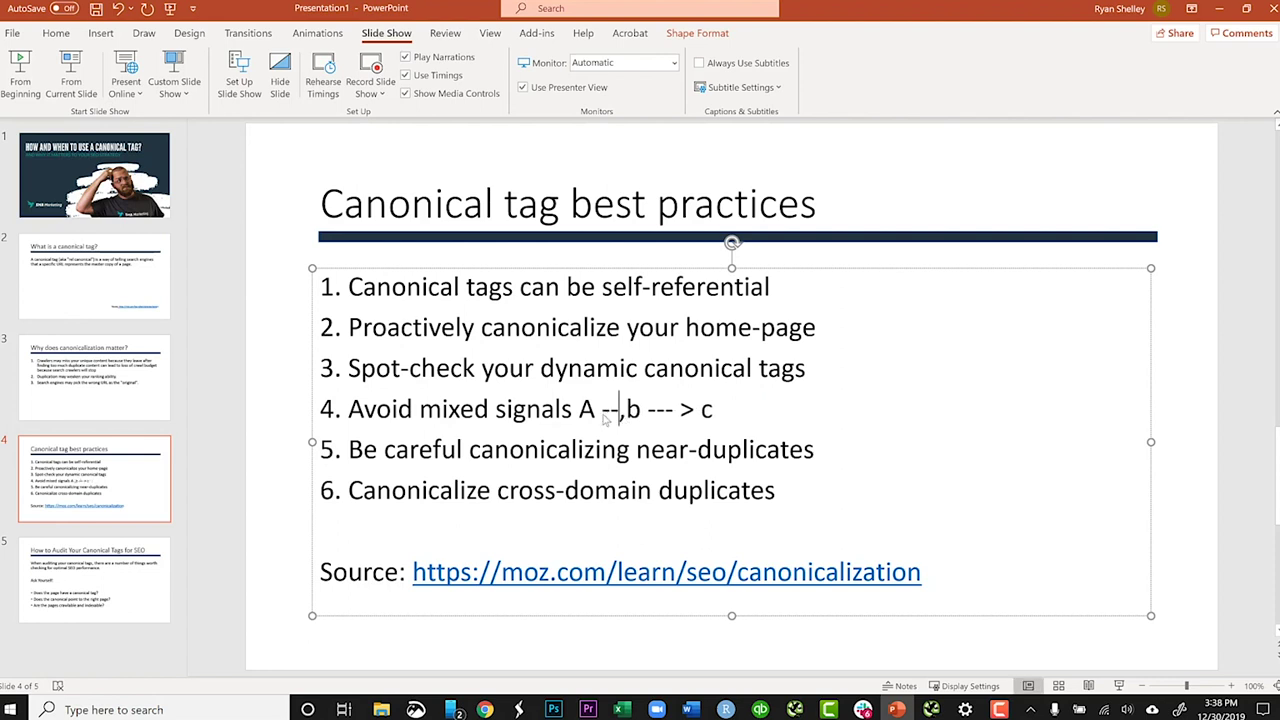
text( c)
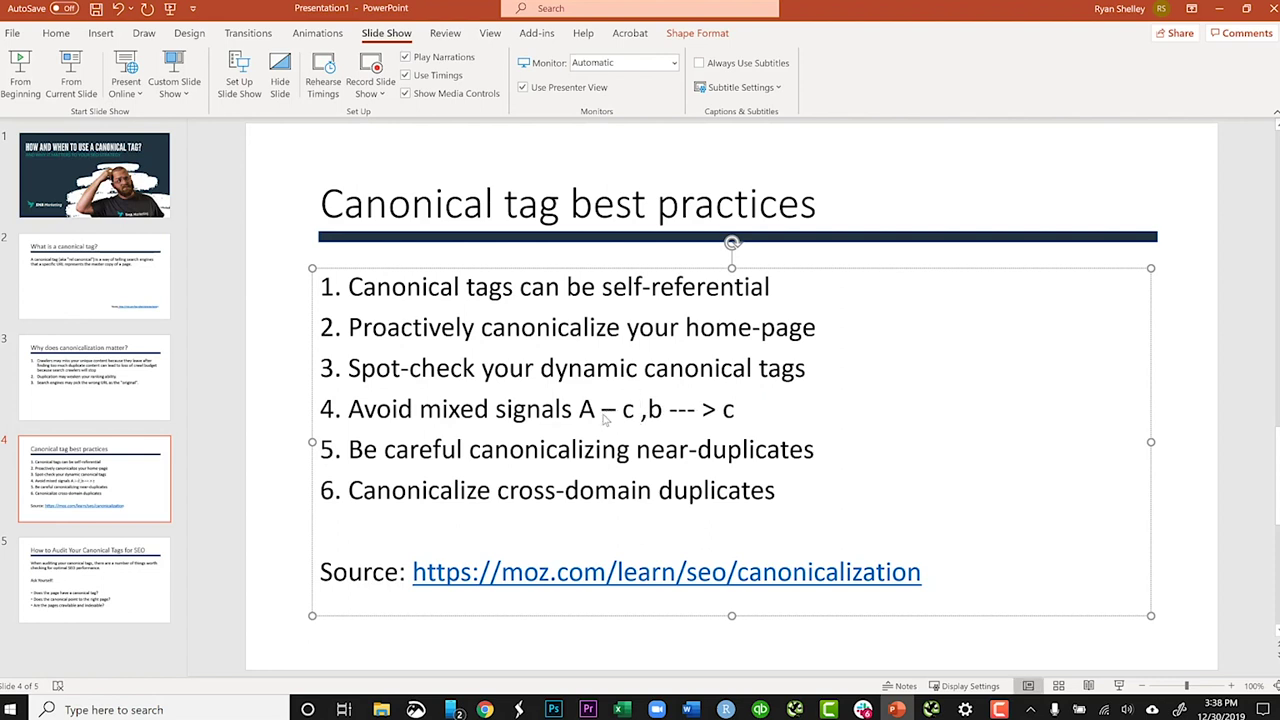